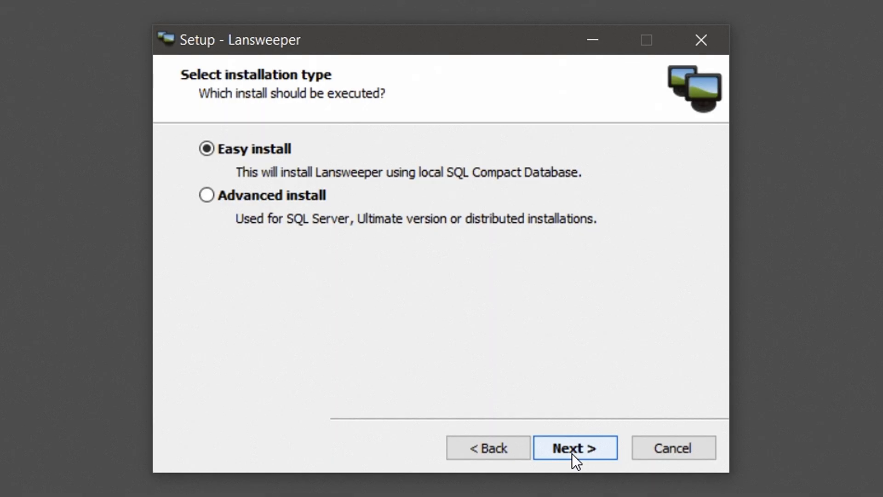
Step: Install Lansweeper with Easy install, website ports 81 and 82, and the destination folder C:\Program Files (x86)\Lansweeper
{"action": "left_click", "coordinate": [572, 448]}
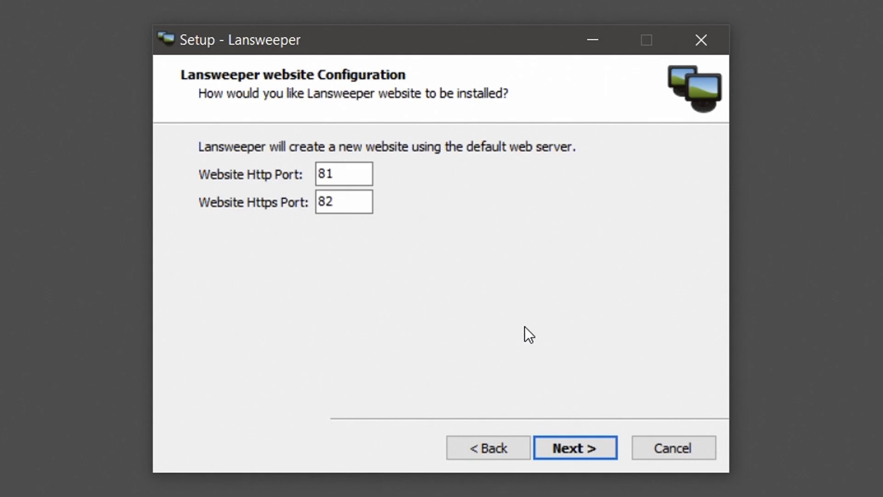
{"action": "left_click", "coordinate": [564, 449]}
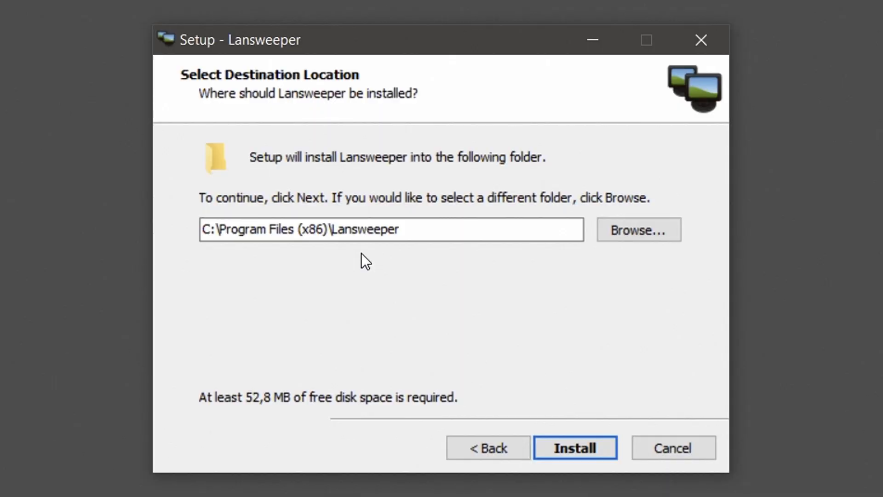
{"action": "left_click", "coordinate": [559, 441]}
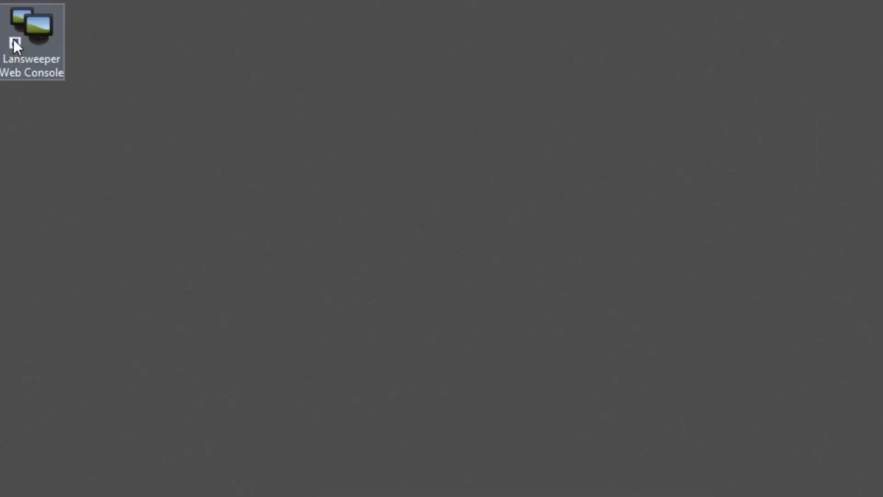
Step: Open the Lansweeper Web Console from the desktop and unlock the installation with an existing product key
{"action": "double_click", "coordinate": [14, 41]}
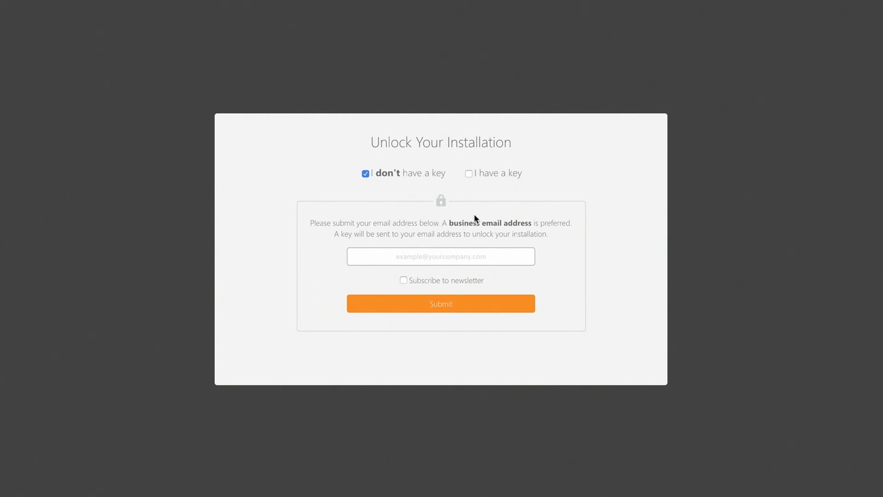
{"action": "left_click", "coordinate": [469, 174]}
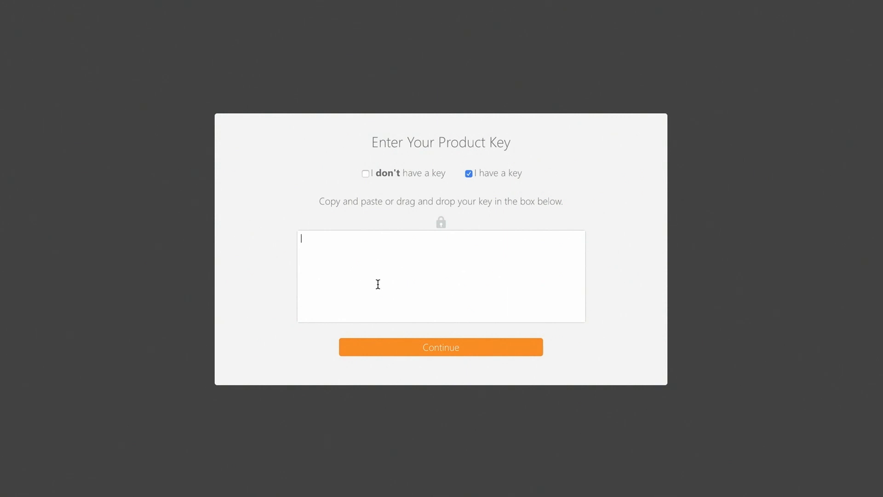
{"action": "key", "text": "ctrl+v"}
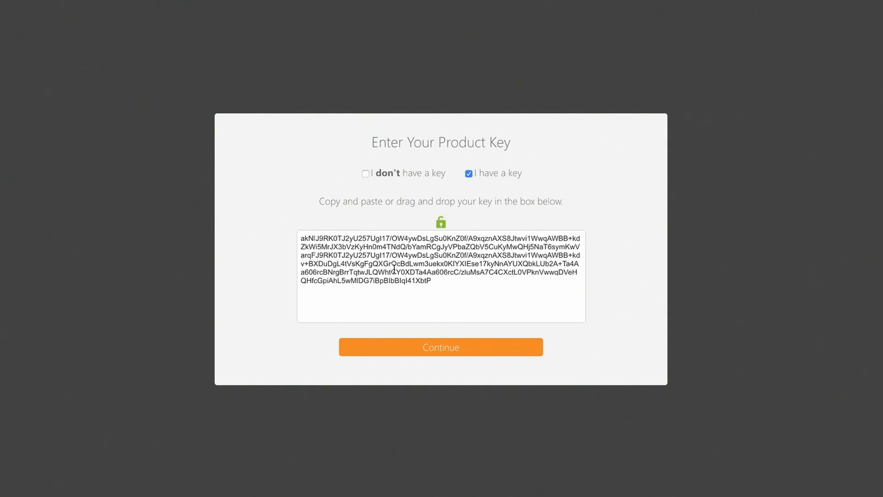
{"action": "left_click", "coordinate": [433, 348]}
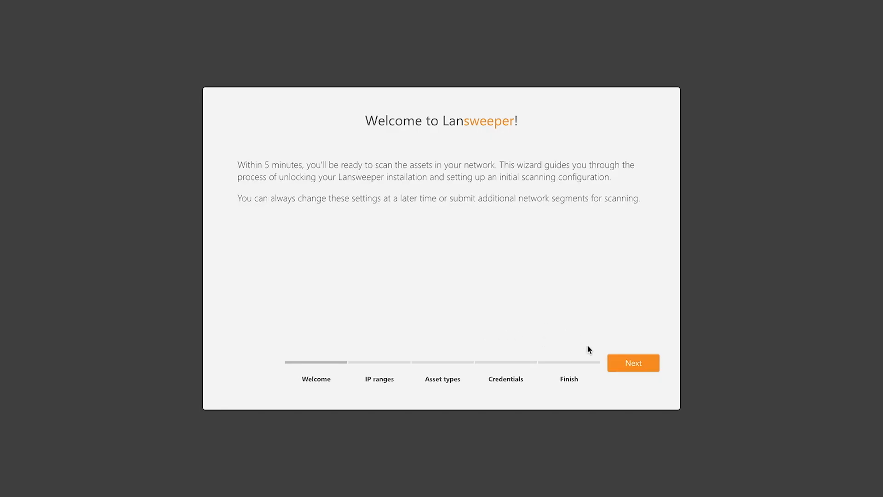
Step: Begin the setup wizard and accept the Ethernet0 IP range 192.168.0.1 to 192.168.3.254 for scanning
{"action": "left_click", "coordinate": [617, 364]}
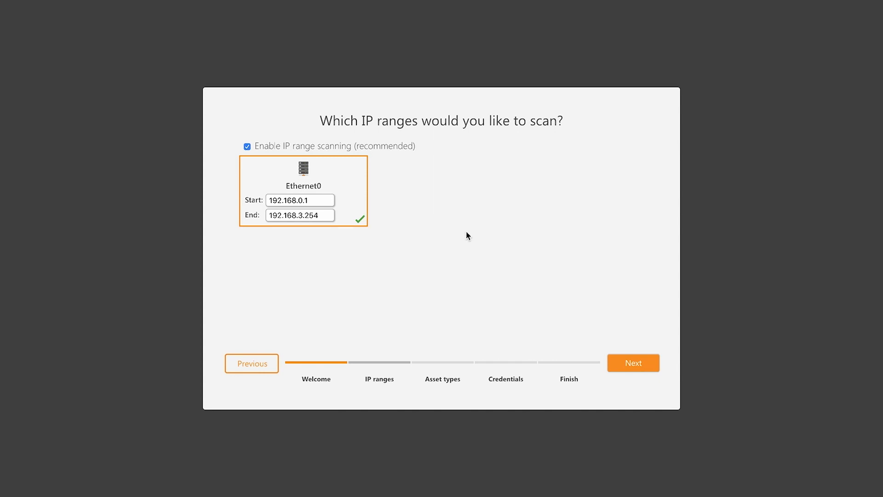
{"action": "left_click", "coordinate": [348, 204]}
{"action": "left_click", "coordinate": [348, 204]}
{"action": "left_click", "coordinate": [655, 365]}
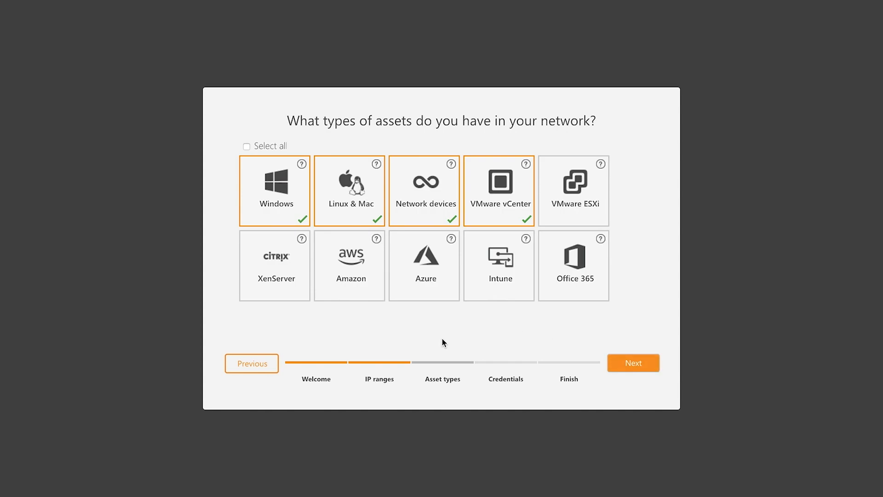
Step: Clear all asset types and choose only Windows, Linux & Mac, Network devices and VMware vCenter
{"action": "left_click", "coordinate": [247, 146]}
{"action": "left_click", "coordinate": [247, 147]}
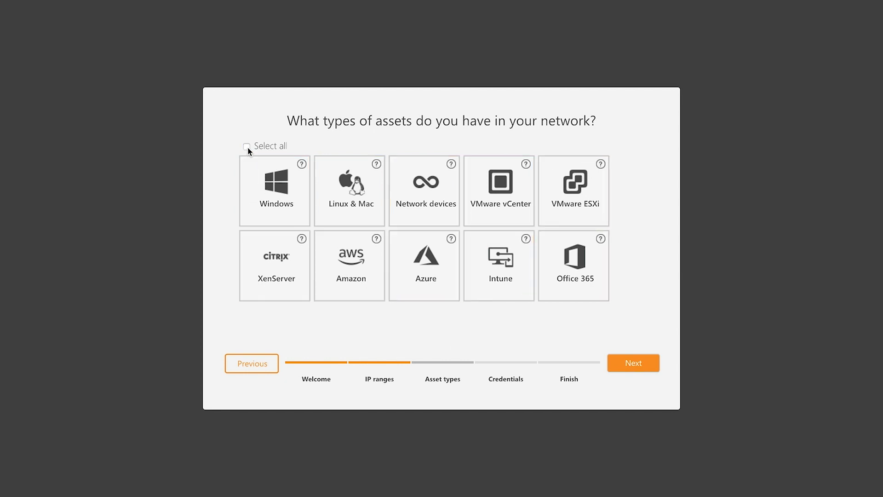
{"action": "left_click", "coordinate": [276, 213]}
{"action": "left_click", "coordinate": [343, 208]}
{"action": "left_click", "coordinate": [433, 221]}
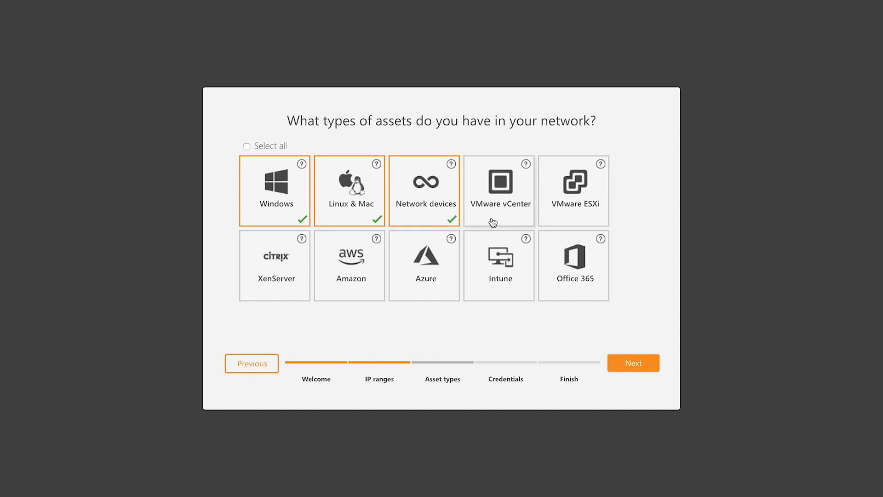
{"action": "left_click", "coordinate": [492, 222]}
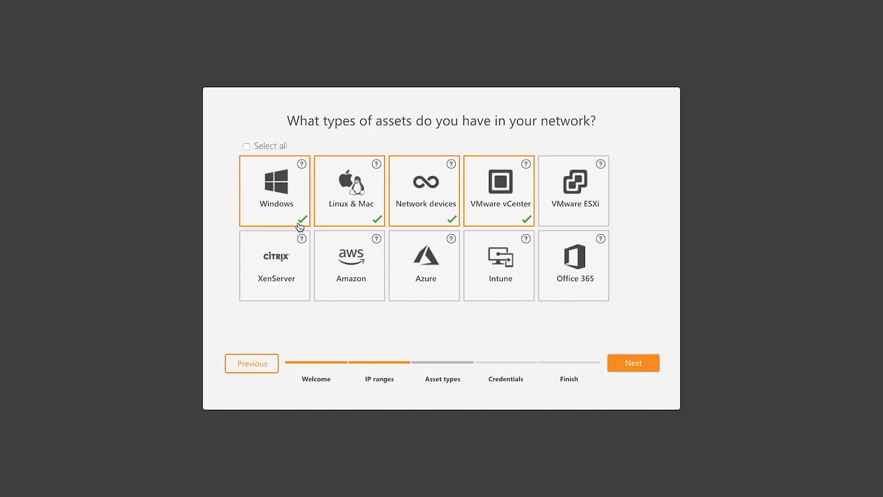
Step: Deselect VMware vCenter and add Amazon and Azure to the chosen asset types
{"action": "left_click", "coordinate": [507, 219]}
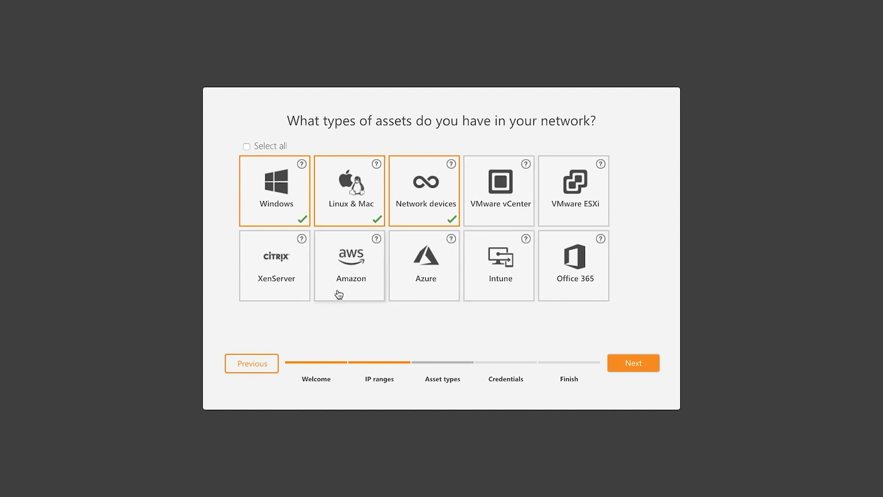
{"action": "left_click", "coordinate": [352, 290]}
{"action": "left_click", "coordinate": [430, 296]}
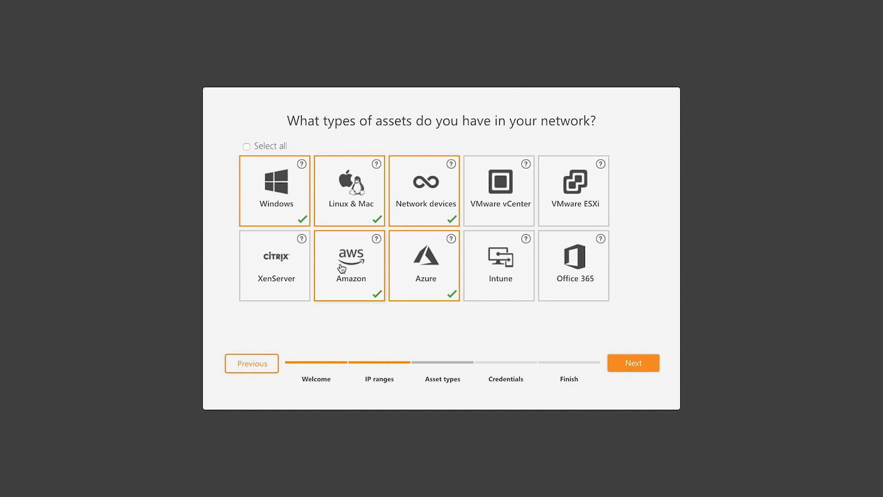
Step: Select all asset types for scanning and continue past the credentials introduction to the Windows credentials
{"action": "left_click", "coordinate": [257, 149]}
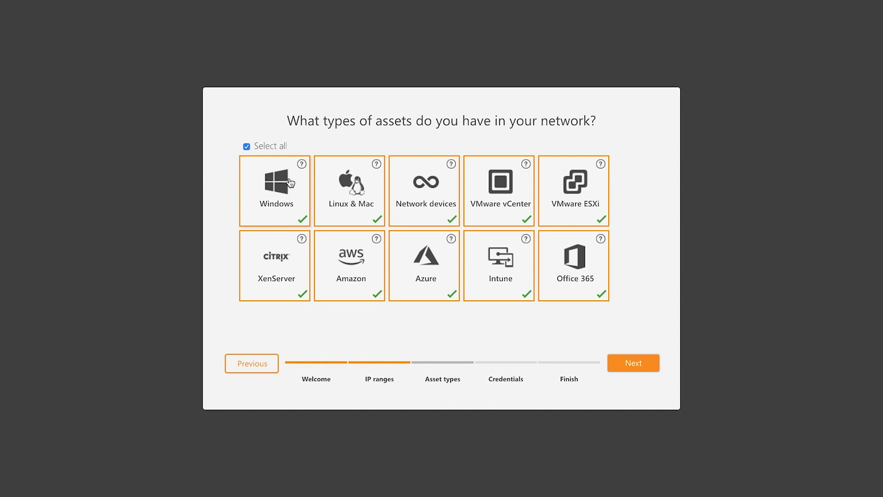
{"action": "mouse_move", "coordinate": [302, 164]}
{"action": "left_click", "coordinate": [642, 362]}
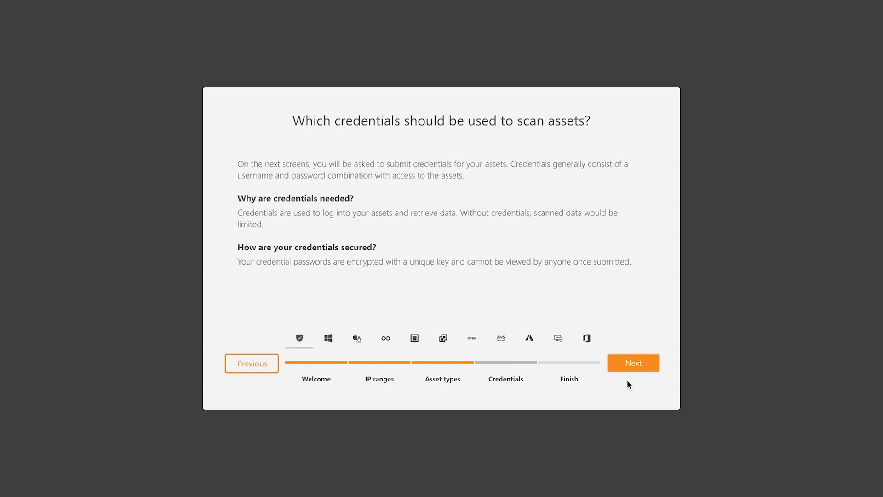
{"action": "left_click", "coordinate": [639, 366]}
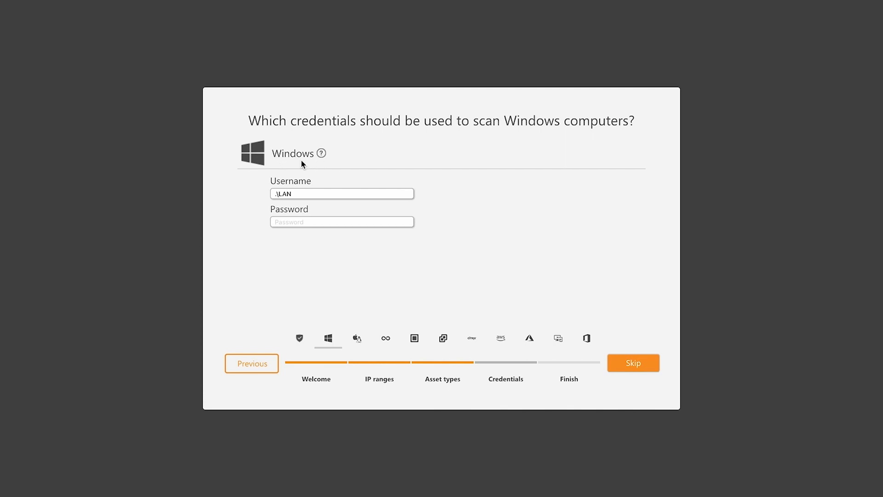
Step: Enter the password for the Windows scanning account .\LAN and continue to the Linux & Mac credentials
{"action": "left_click", "coordinate": [317, 156]}
{"action": "left_click", "coordinate": [290, 225]}
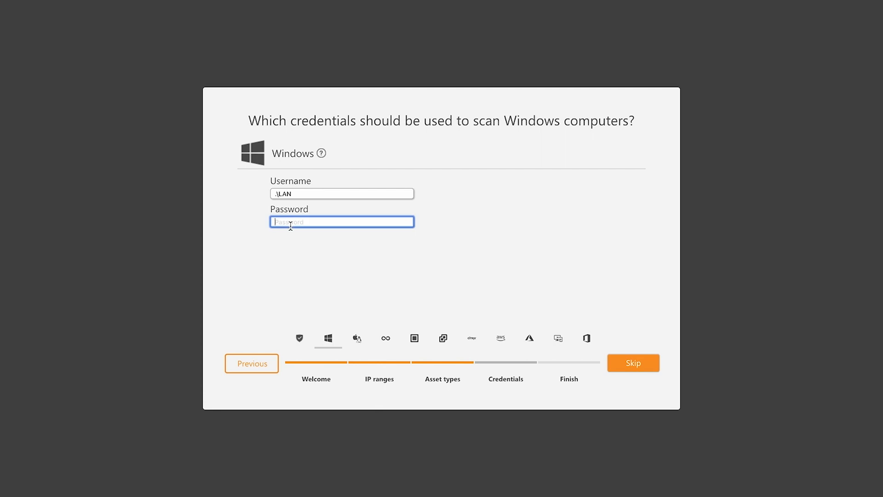
{"action": "type", "text": "••••••••••"}
{"action": "left_click", "coordinate": [386, 256]}
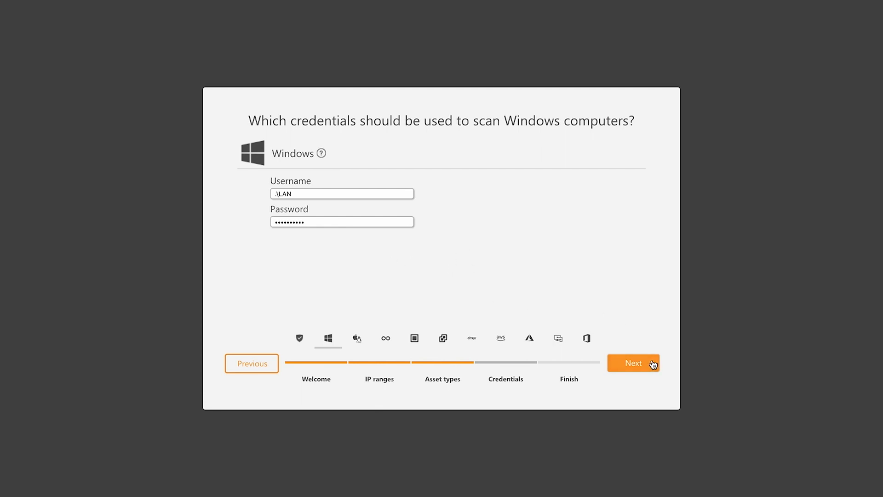
{"action": "left_click", "coordinate": [634, 364]}
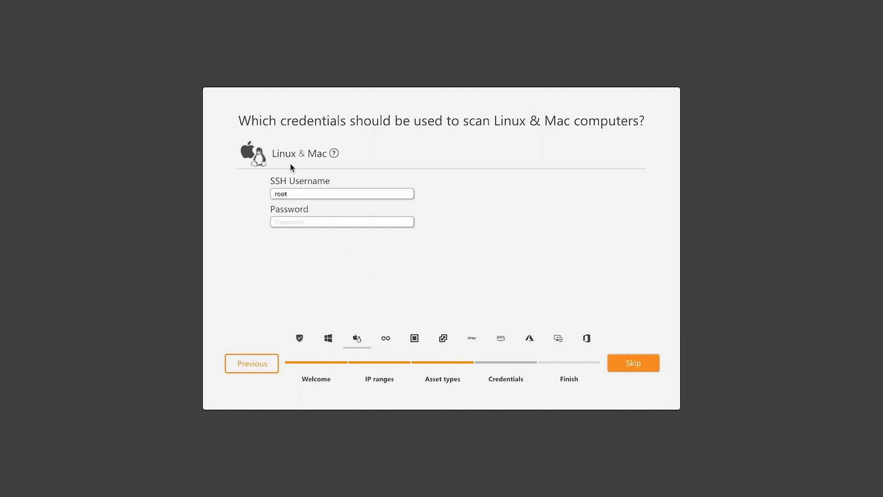
Step: Enter the SSH password for the root account used to scan Linux and Mac computers and continue
{"action": "mouse_move", "coordinate": [334, 152]}
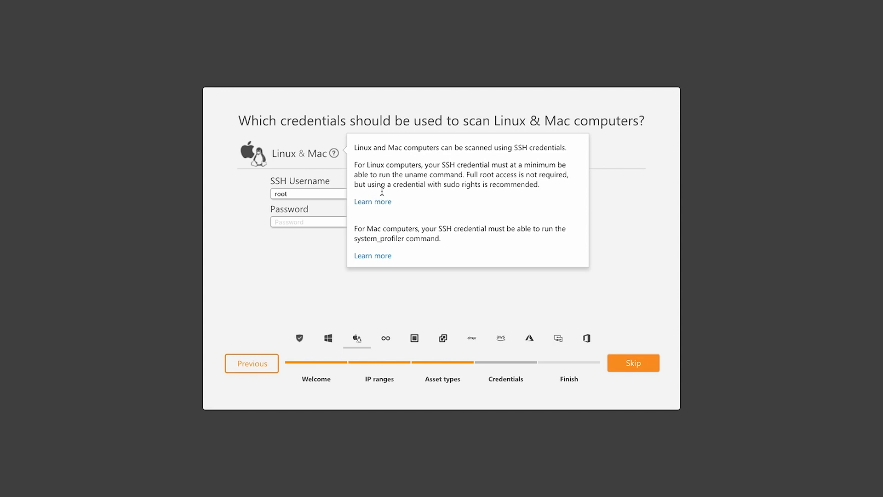
{"action": "left_click", "coordinate": [295, 225]}
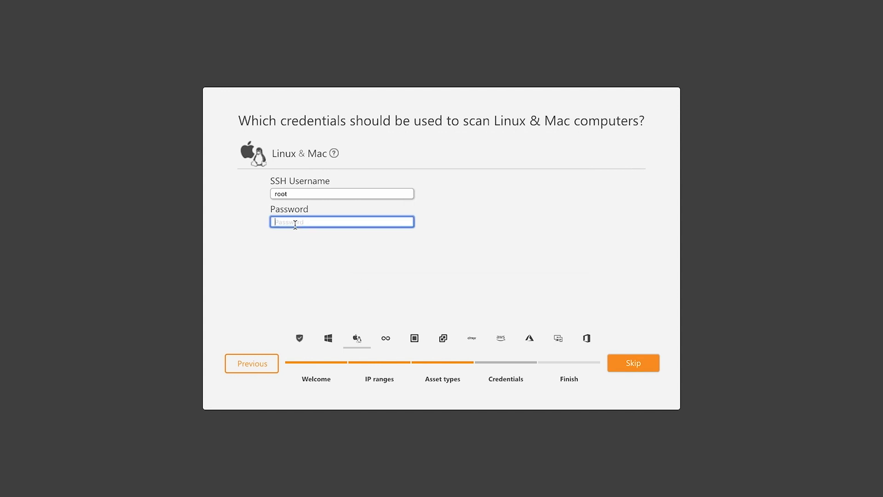
{"action": "type", "text": "••••••••••"}
{"action": "left_click", "coordinate": [646, 366]}
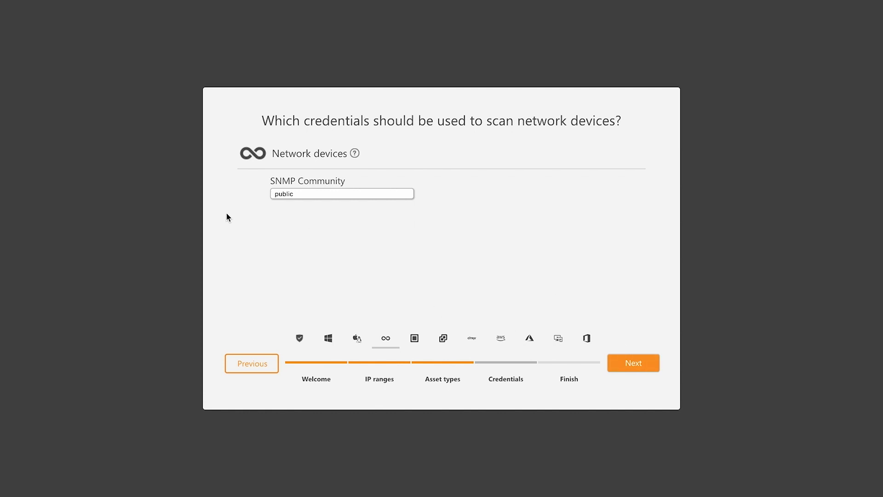
Step: Accept the public SNMP community, skip the VMware, XenServer, AWS, Azure, Intune and Office 365 credentials, and finish the wizard
{"action": "left_click", "coordinate": [634, 368]}
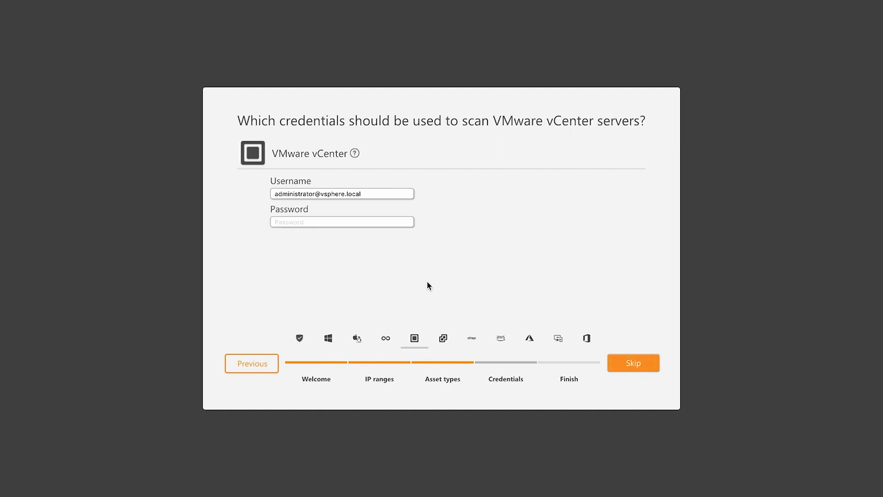
{"action": "left_click", "coordinate": [628, 368]}
{"action": "left_click", "coordinate": [629, 369]}
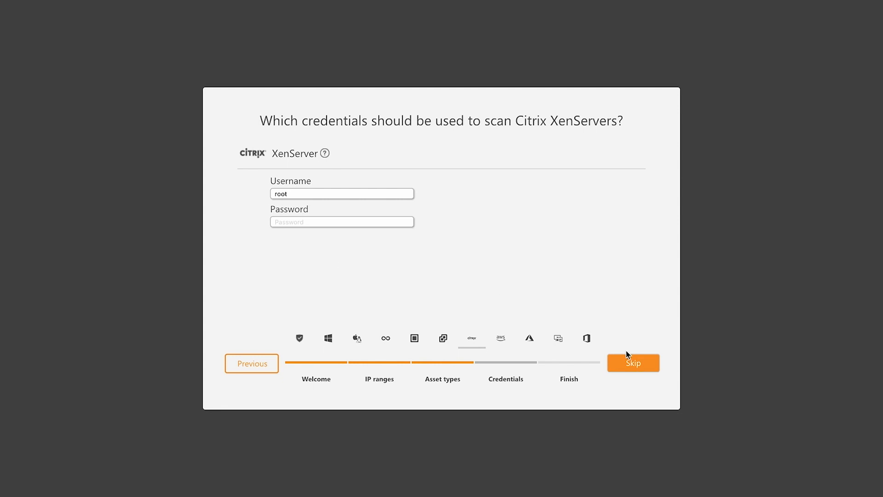
{"action": "left_click", "coordinate": [631, 364]}
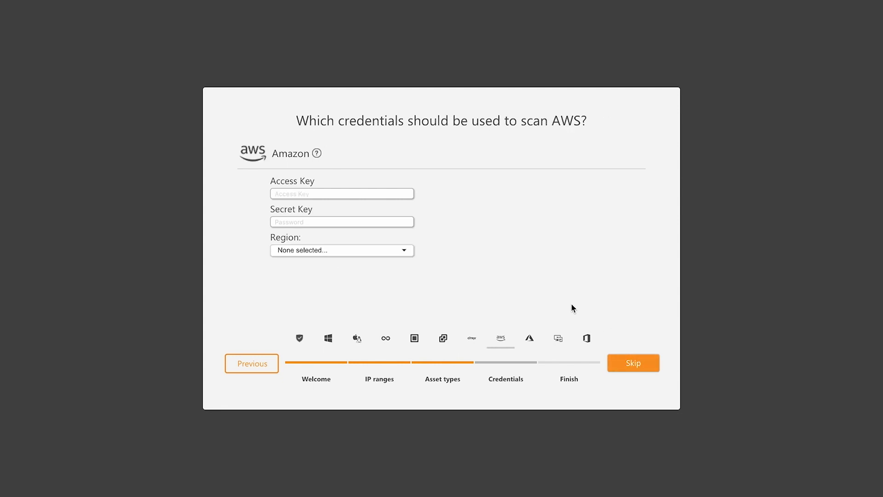
{"action": "left_click", "coordinate": [631, 364]}
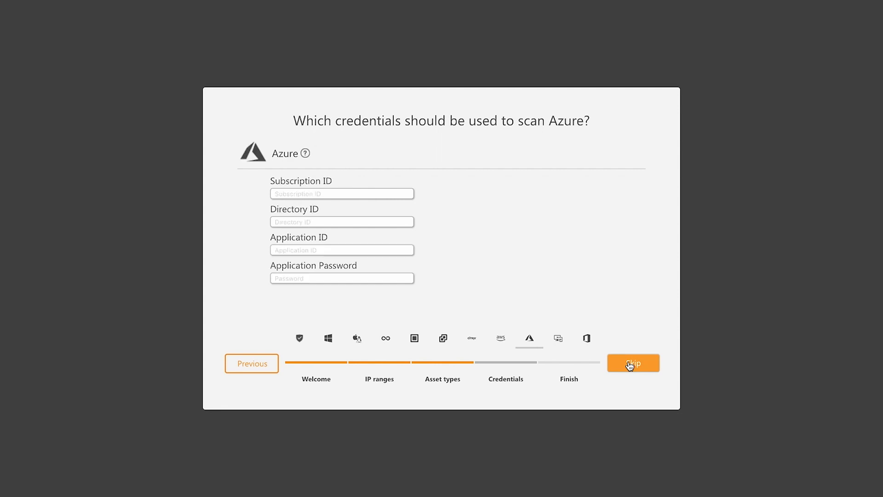
{"action": "left_click", "coordinate": [630, 364]}
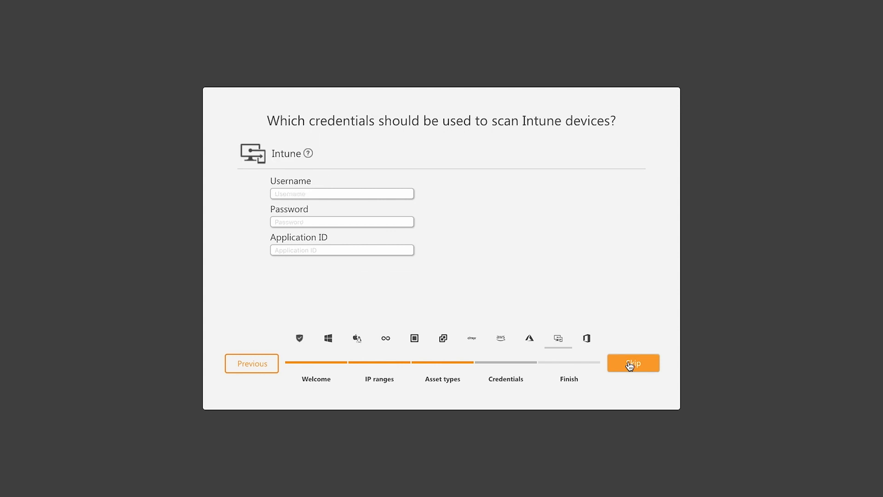
{"action": "left_click", "coordinate": [618, 361]}
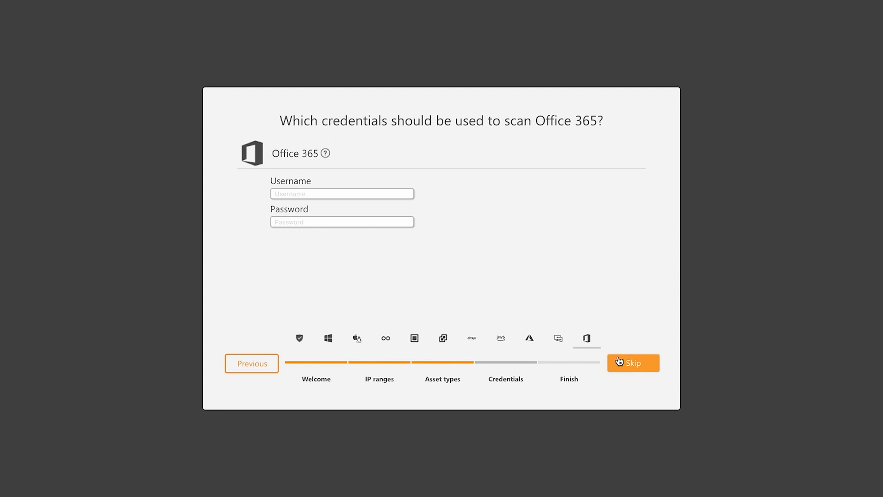
{"action": "left_click", "coordinate": [619, 361]}
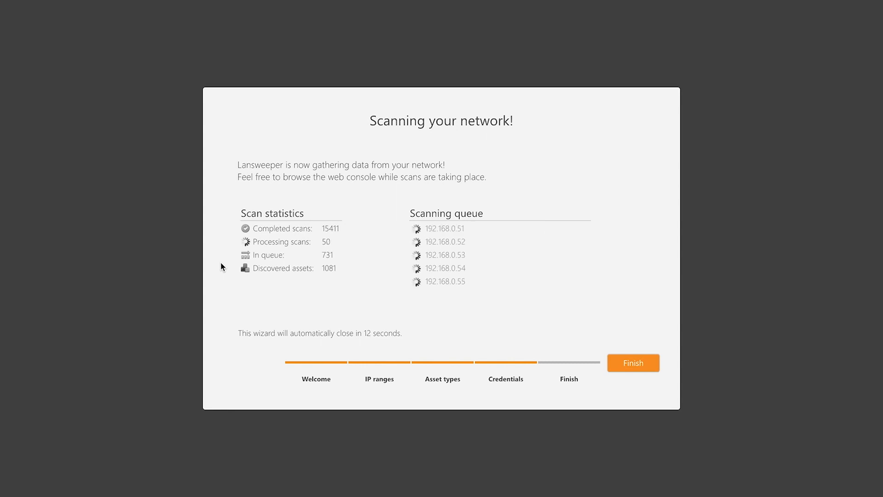
{"action": "left_click", "coordinate": [635, 364]}
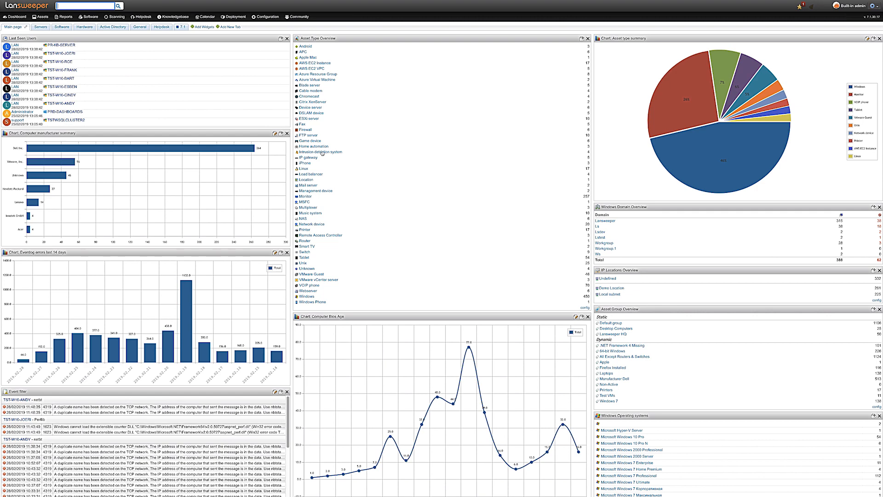
Step: List all Windows assets and open the summary page of asset D004
{"action": "mouse_move", "coordinate": [44, 19]}
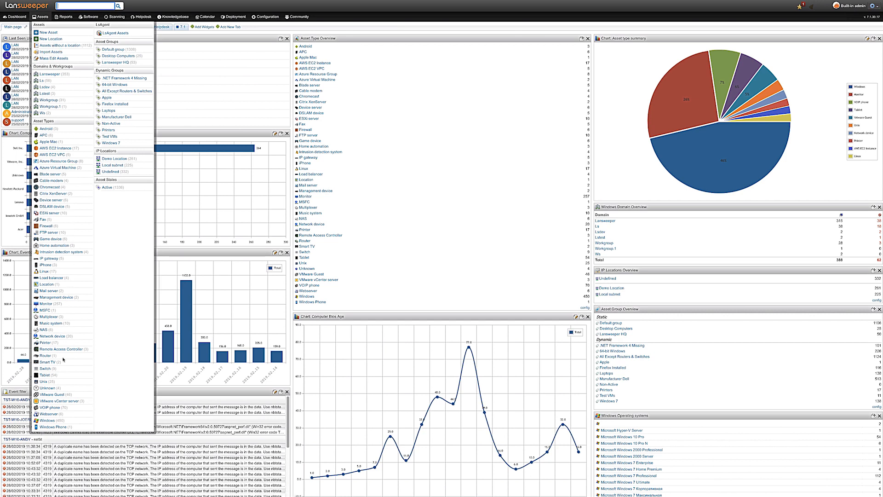
{"action": "left_click", "coordinate": [48, 421]}
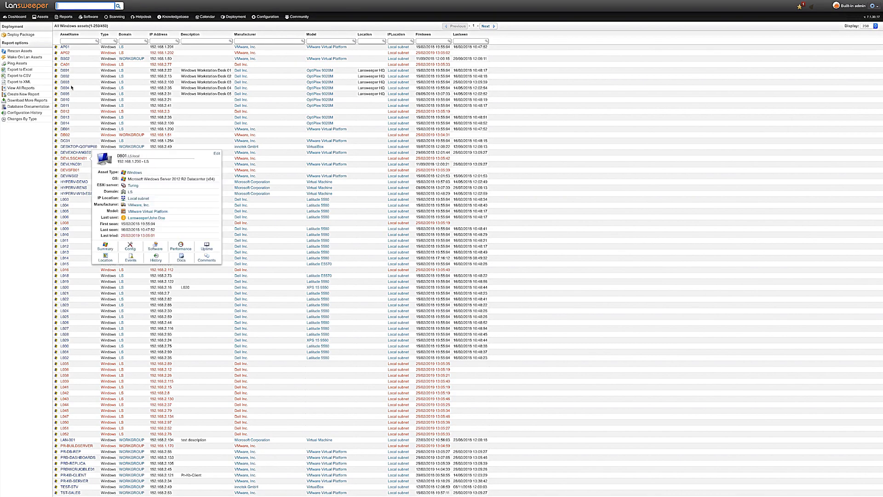
{"action": "left_click", "coordinate": [68, 88]}
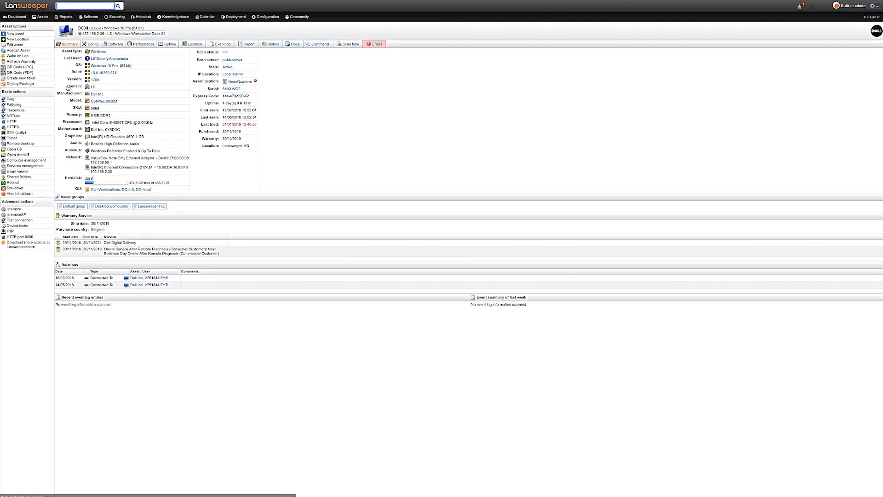